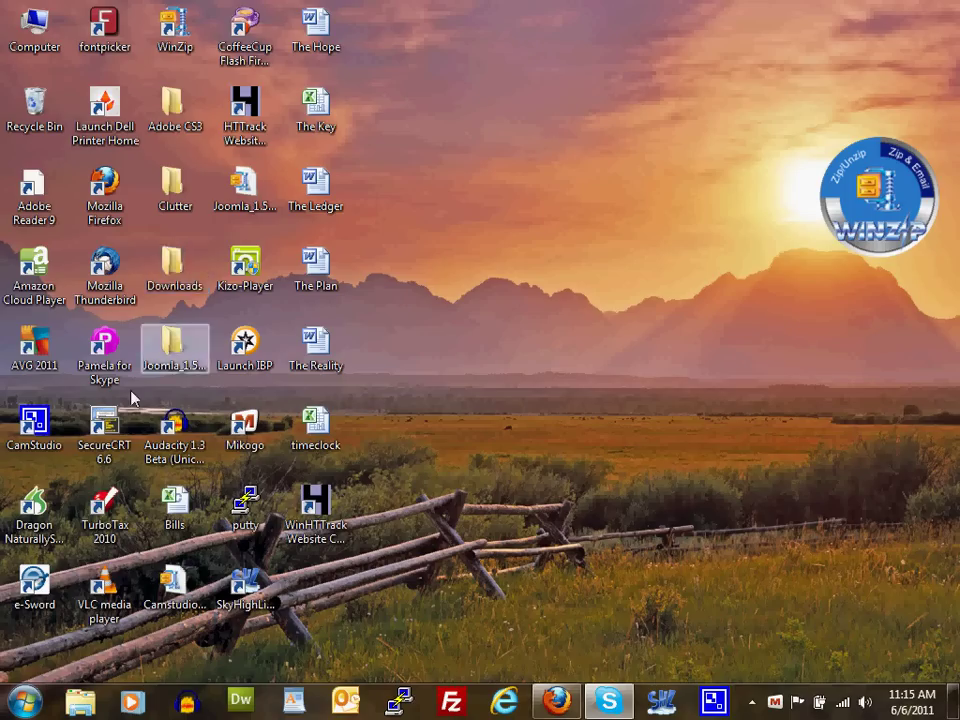
# Launch Outlook and go to the File tab's Account Information page
pyautogui.click(344, 704)
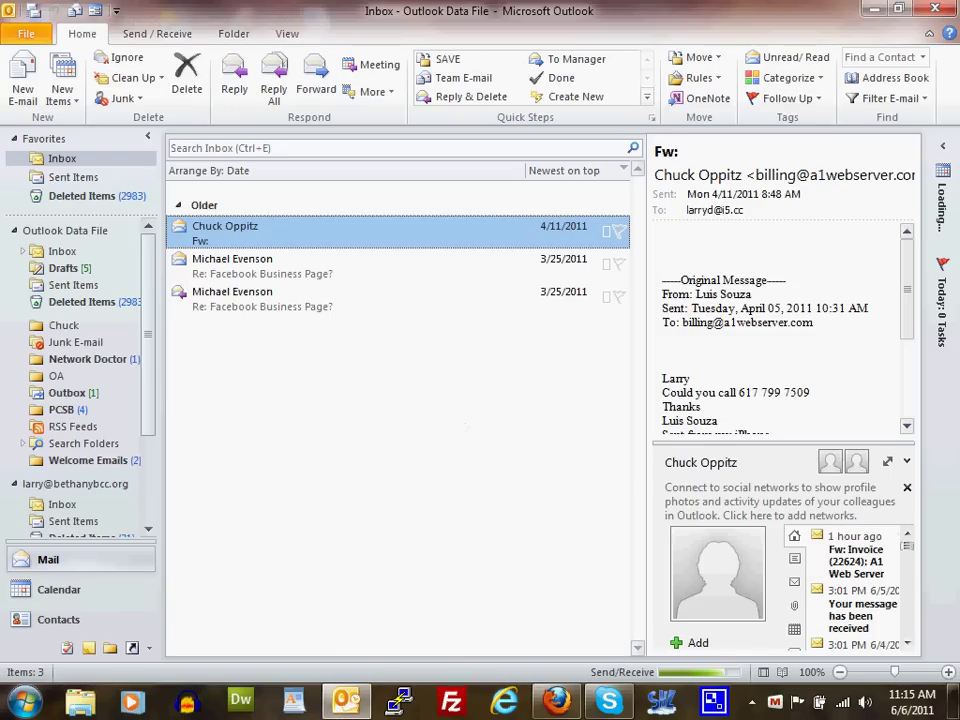
pyautogui.click(25, 34)
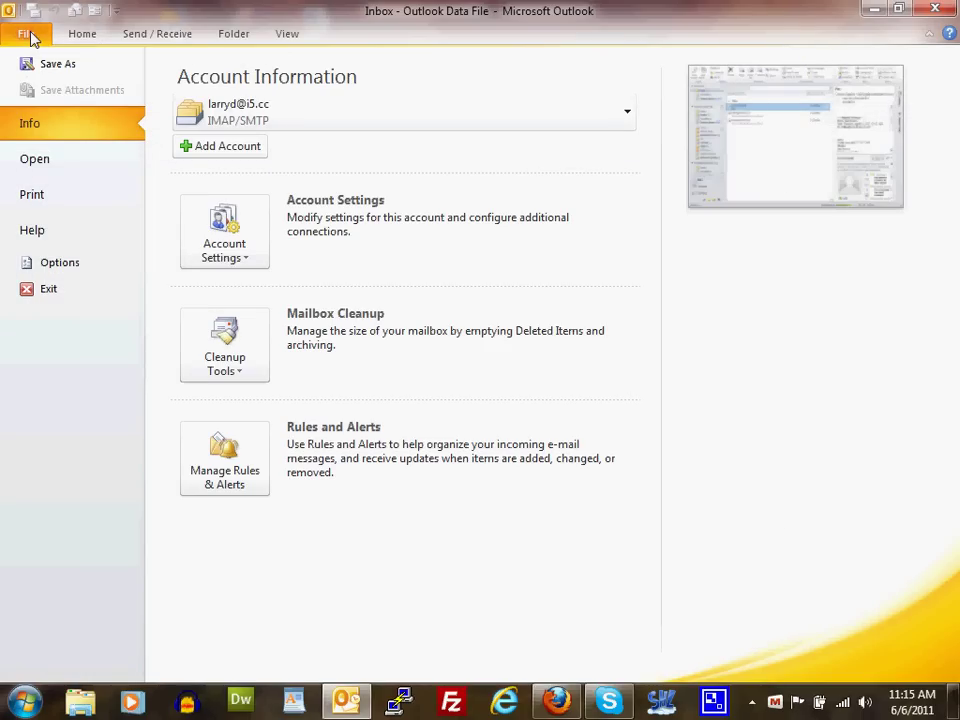
# Start a new account and enter the holder's full name and e-mail address, fixing a domain typo
pyautogui.click(239, 156)
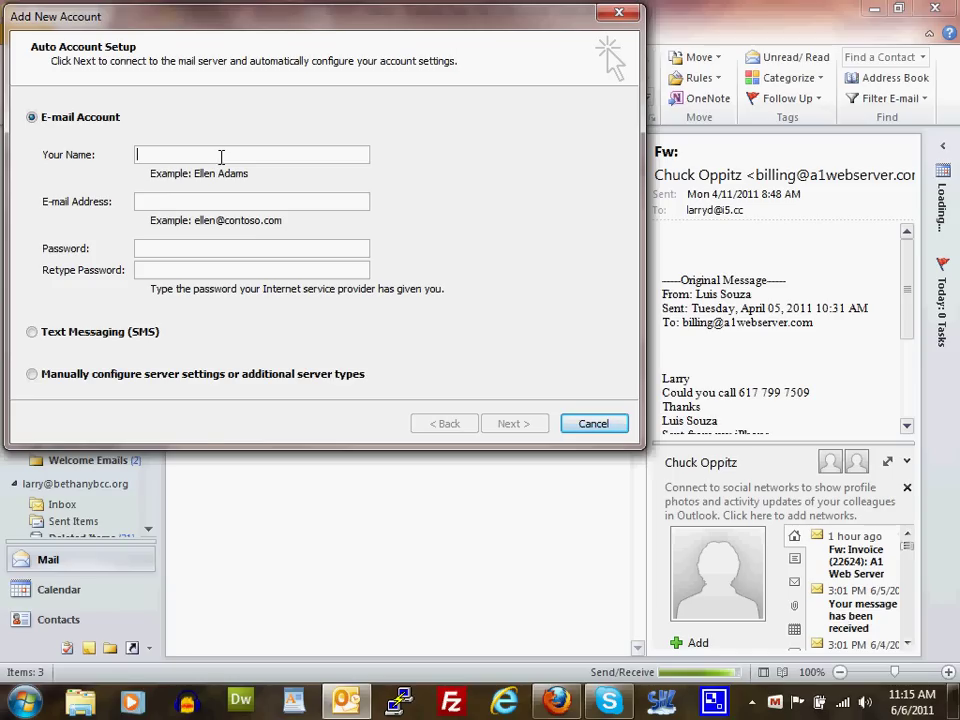
pyautogui.click(178, 201)
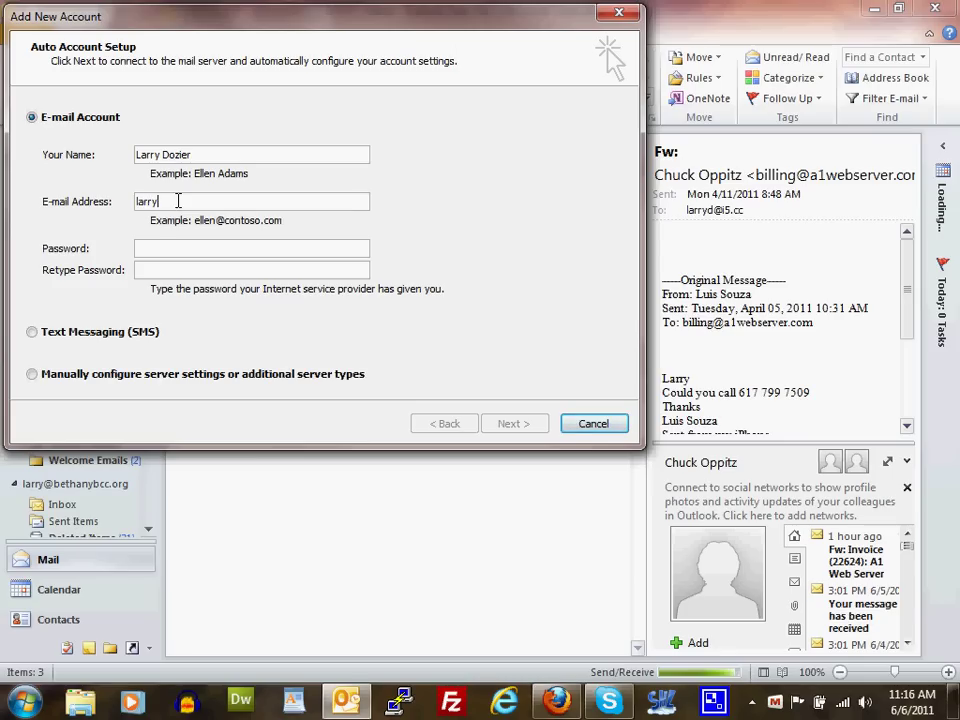
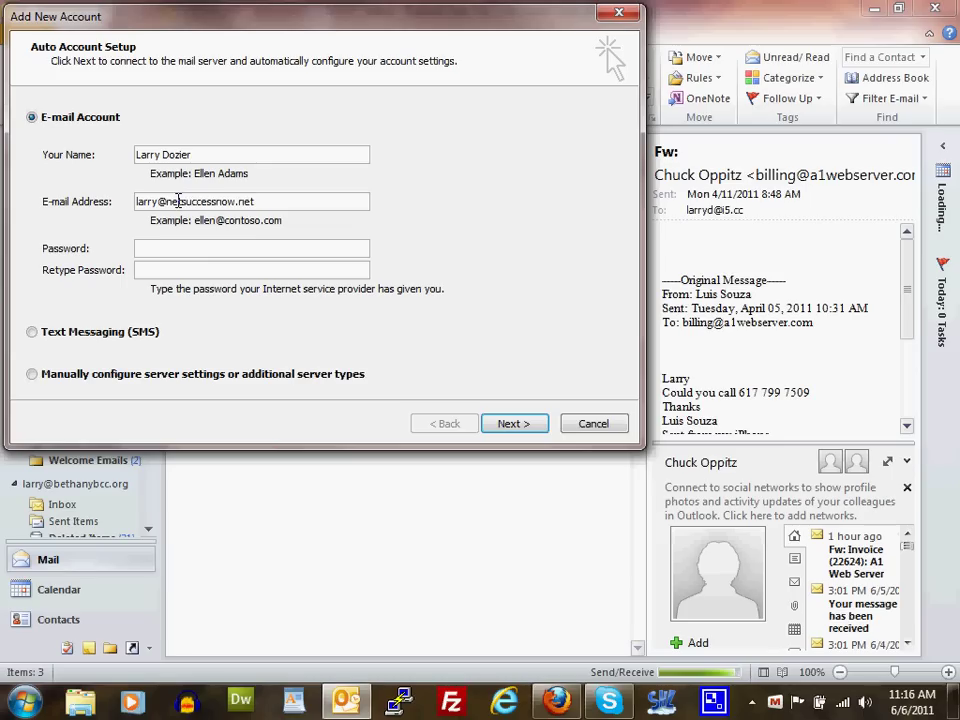
pyautogui.click(178, 201)
pyautogui.press('BackSpace')
pyautogui.write('t')
# Enter and confirm the account password, and choose to configure server settings manually
pyautogui.click(197, 251)
pyautogui.write('*******')
pyautogui.click(191, 270)
pyautogui.write('*******')
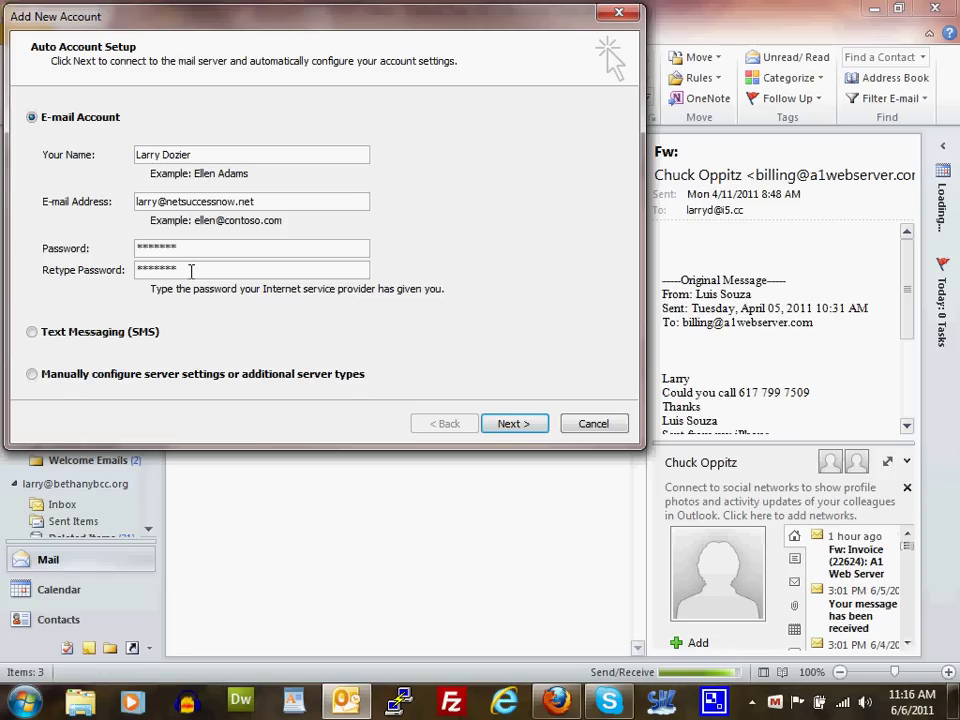
pyautogui.click(33, 376)
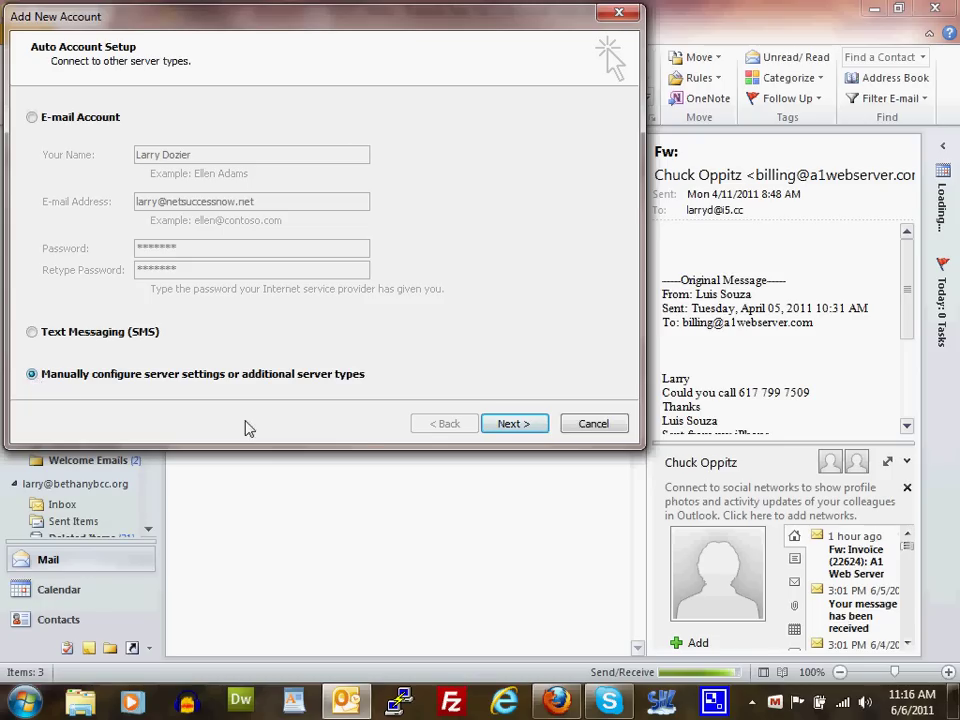
# Advance to the Choose Service page, keeping Internet E-mail selected
pyautogui.click(515, 424)
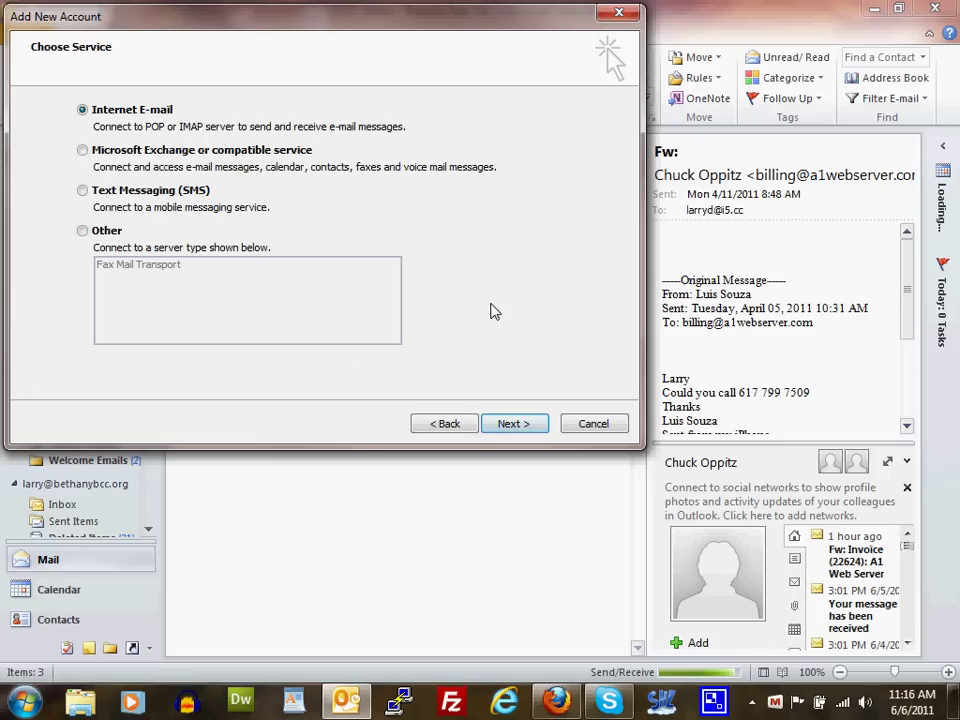
# Advance to Internet E-mail Settings and change the account type from POP3 to IMAP
pyautogui.click(514, 424)
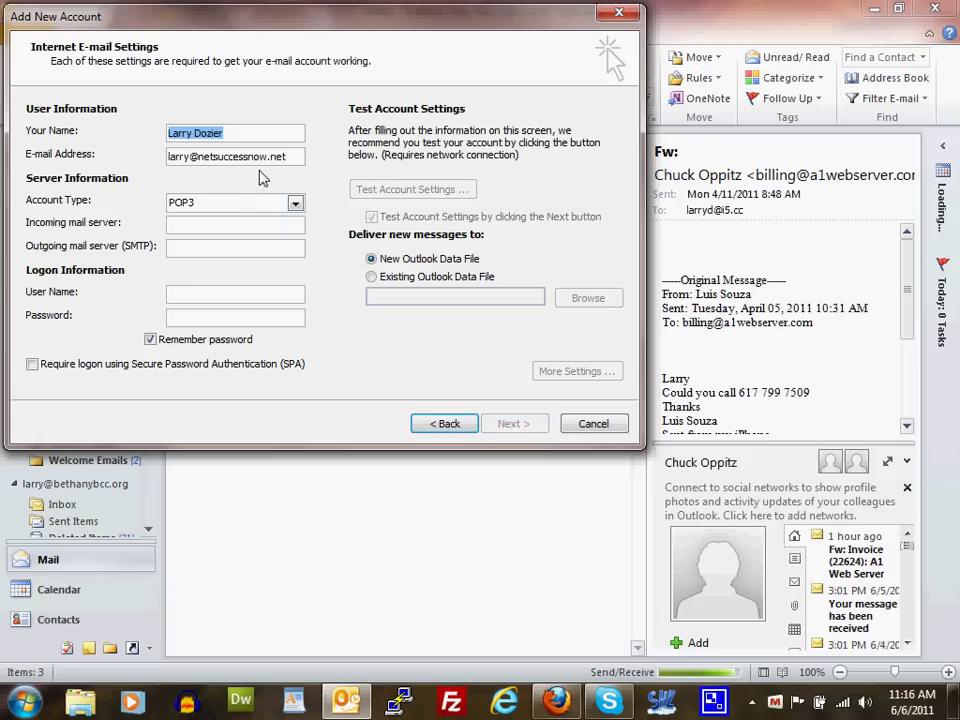
pyautogui.click(246, 143)
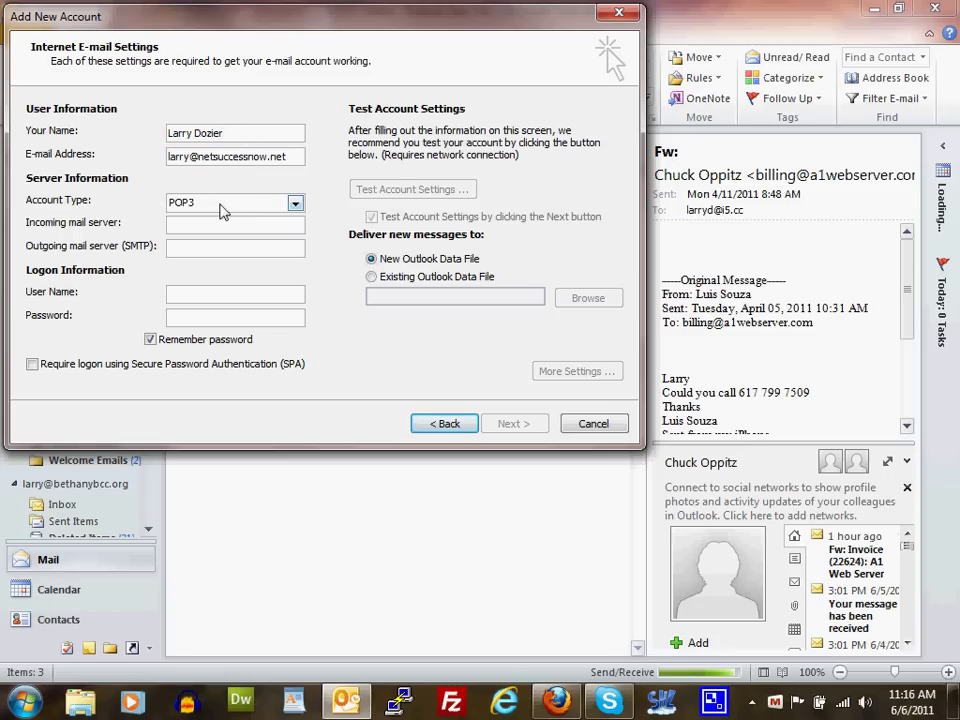
pyautogui.click(295, 204)
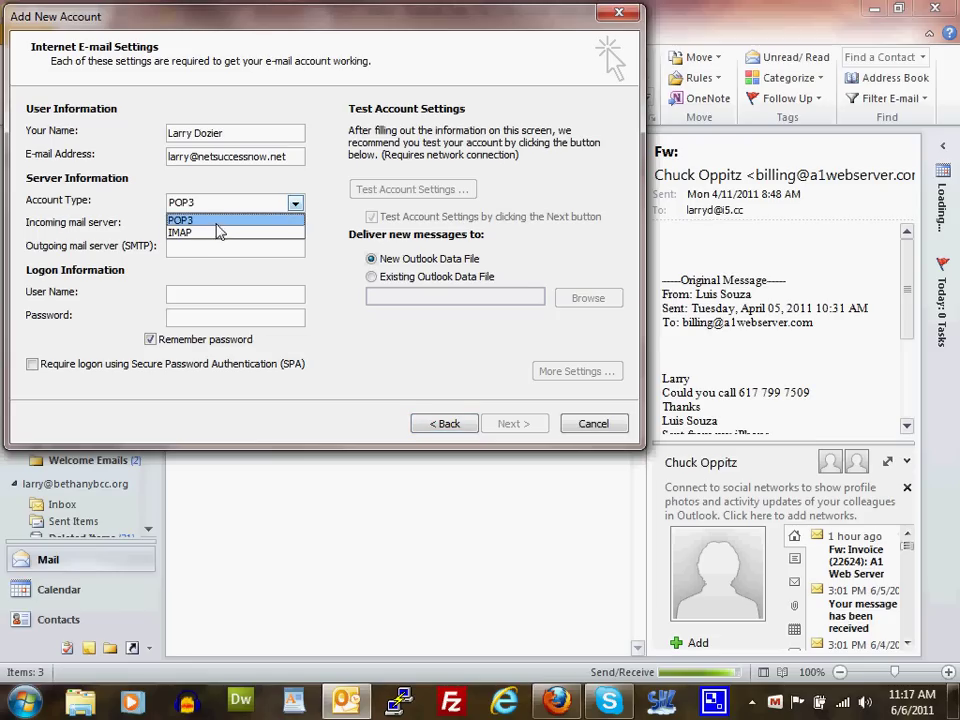
pyautogui.press('Up')
pyautogui.press('Return')
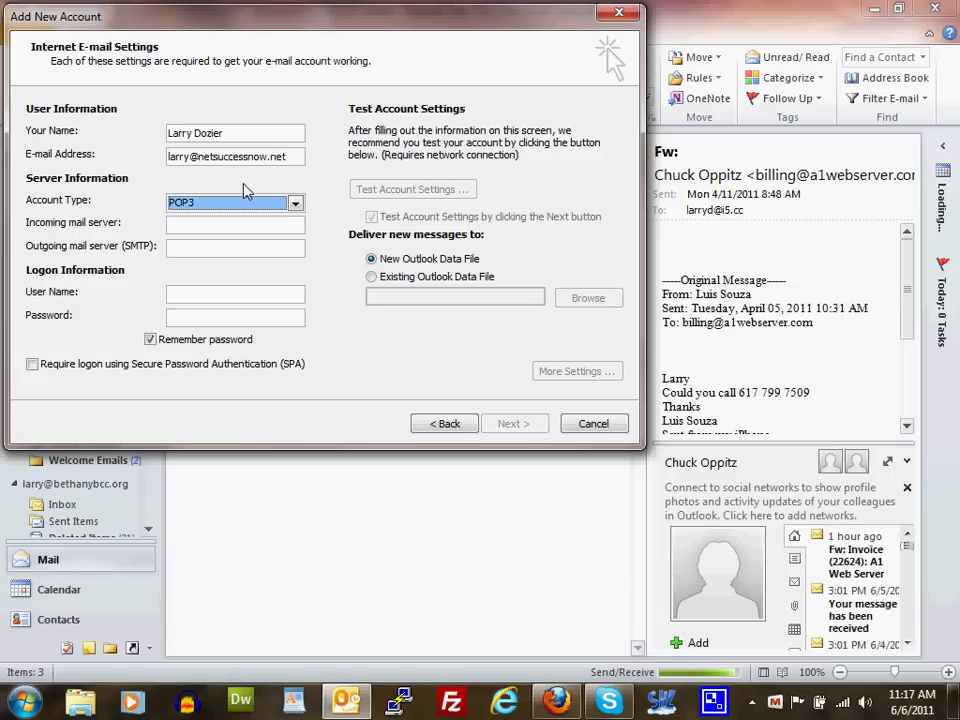
pyautogui.click(295, 203)
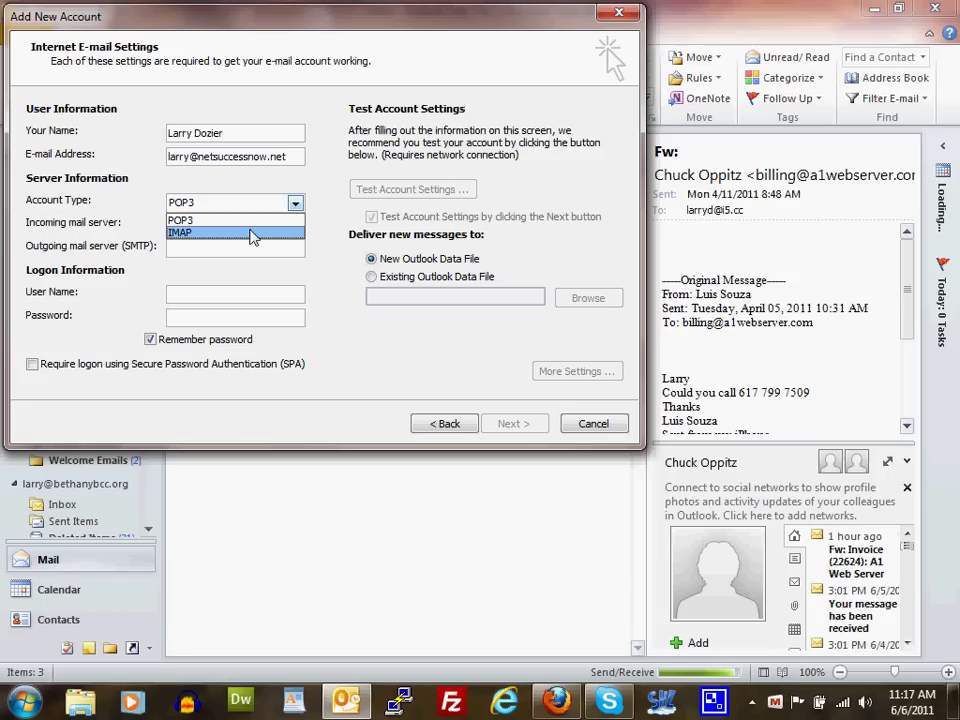
pyautogui.click(253, 233)
pyautogui.click(210, 231)
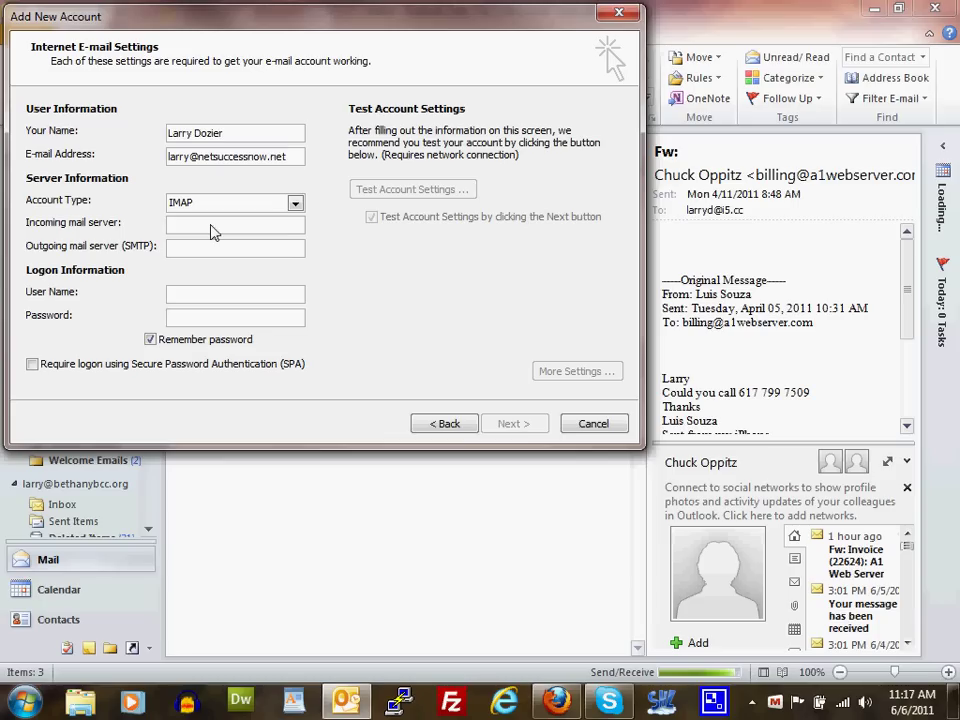
# Set both incoming and outgoing mail servers to the mail domain netsuccessnow.net
pyautogui.moveTo(288, 159); pyautogui.dragTo(197, 165)
pyautogui.hotkey('ctrl', 'x')
pyautogui.hotkey('ctrl', 'v')
pyautogui.click(204, 227)
pyautogui.hotkey('ctrl', 'v')
pyautogui.click(201, 253)
pyautogui.hotkey('ctrl', 'v')
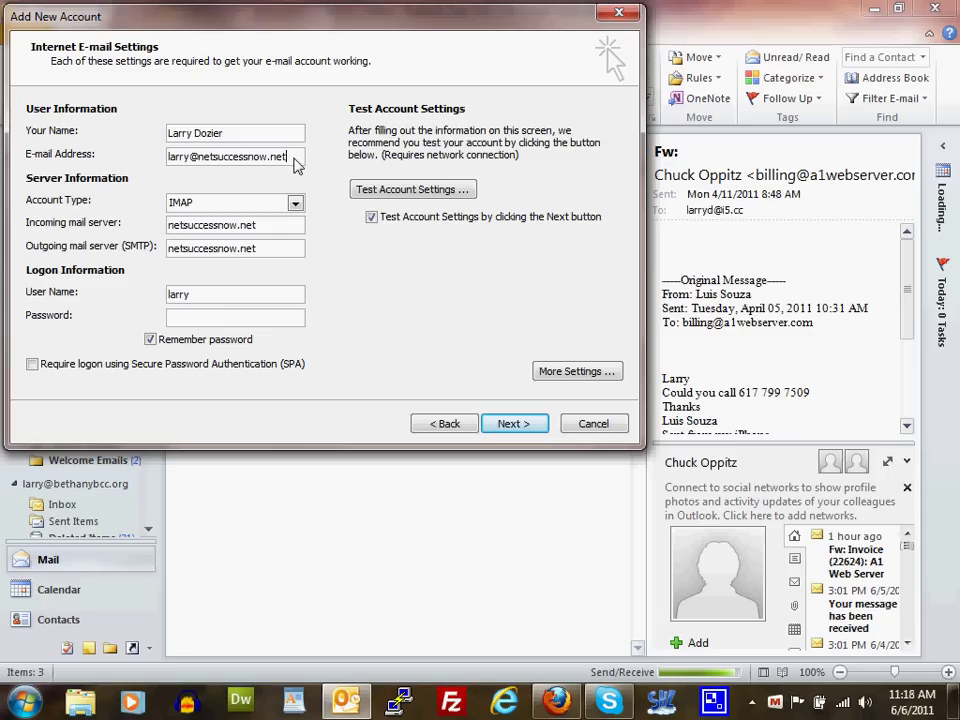
# Replace the logon user name with the full e-mail address and enter the account password
pyautogui.moveTo(298, 164); pyautogui.dragTo(150, 155)
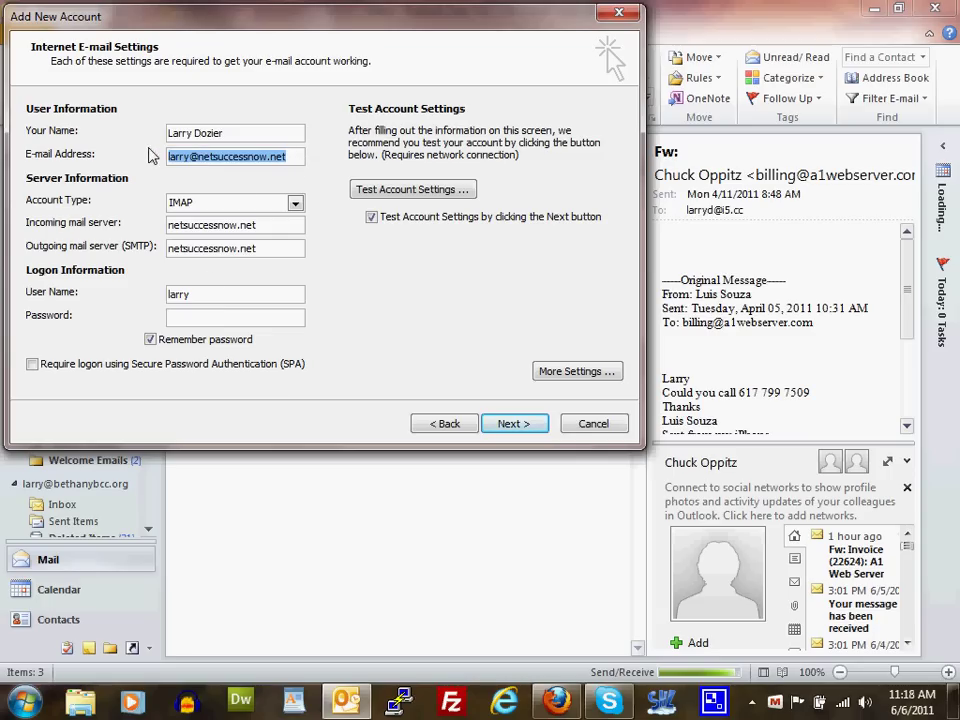
pyautogui.hotkey('ctrl', 'x')
pyautogui.hotkey('ctrl', 'v')
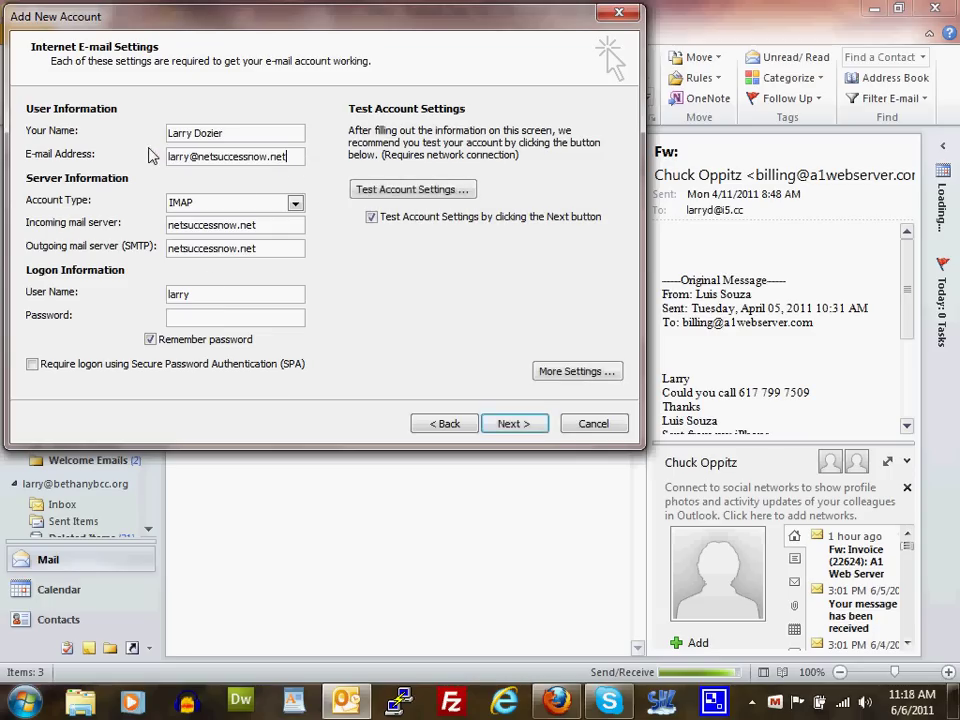
pyautogui.click(200, 318)
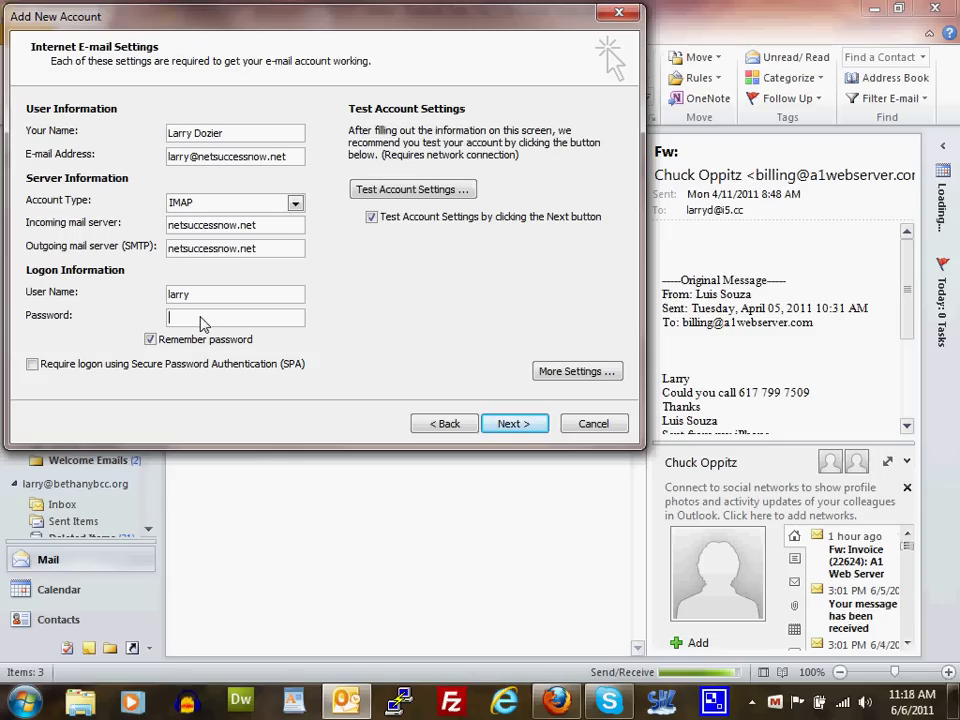
pyautogui.hotkey('ctrl', 'v')
pyautogui.press('BackSpace')
pyautogui.press('BackSpace')
pyautogui.press('BackSpace')
pyautogui.press('BackSpace')
pyautogui.press('BackSpace')
pyautogui.press('BackSpace')
pyautogui.press('BackSpace')
pyautogui.press('BackSpace')
pyautogui.press('BackSpace')
pyautogui.press('BackSpace')
pyautogui.press('BackSpace')
pyautogui.press('BackSpace')
pyautogui.press('BackSpace')
pyautogui.press('BackSpace')
pyautogui.press('BackSpace')
pyautogui.press('BackSpace')
pyautogui.press('BackSpace')
pyautogui.press('BackSpace')
pyautogui.press('BackSpace')
pyautogui.press('BackSpace')
pyautogui.moveTo(255, 296); pyautogui.dragTo(152, 289)
pyautogui.hotkey('ctrl', 'v')
pyautogui.write('***')
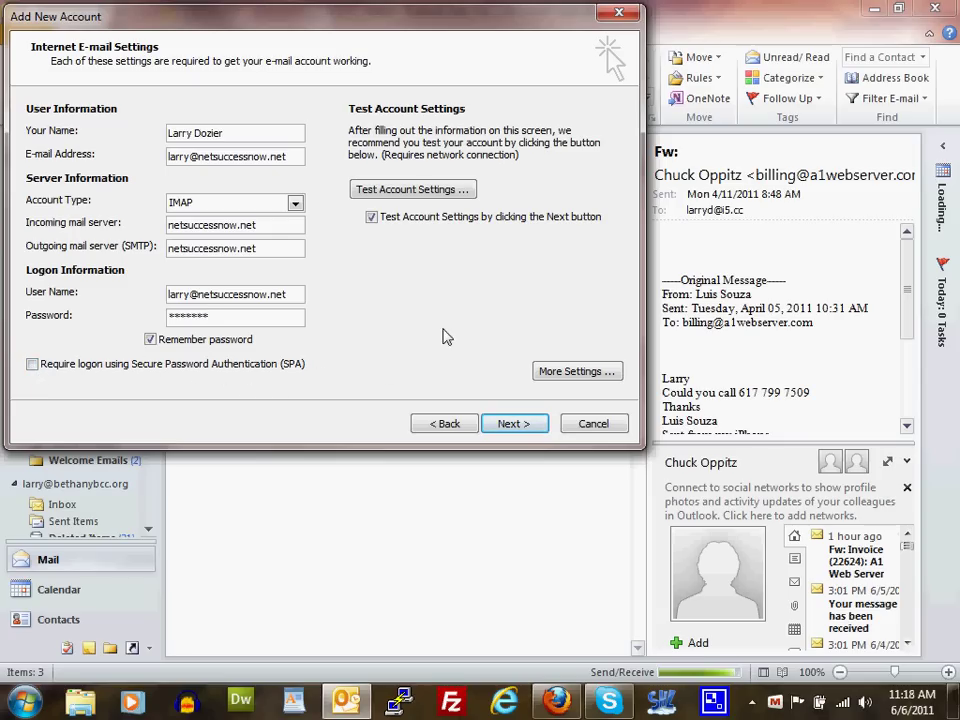
# Require SMTP authentication for the outgoing server, using the incoming server's settings
pyautogui.click(578, 371)
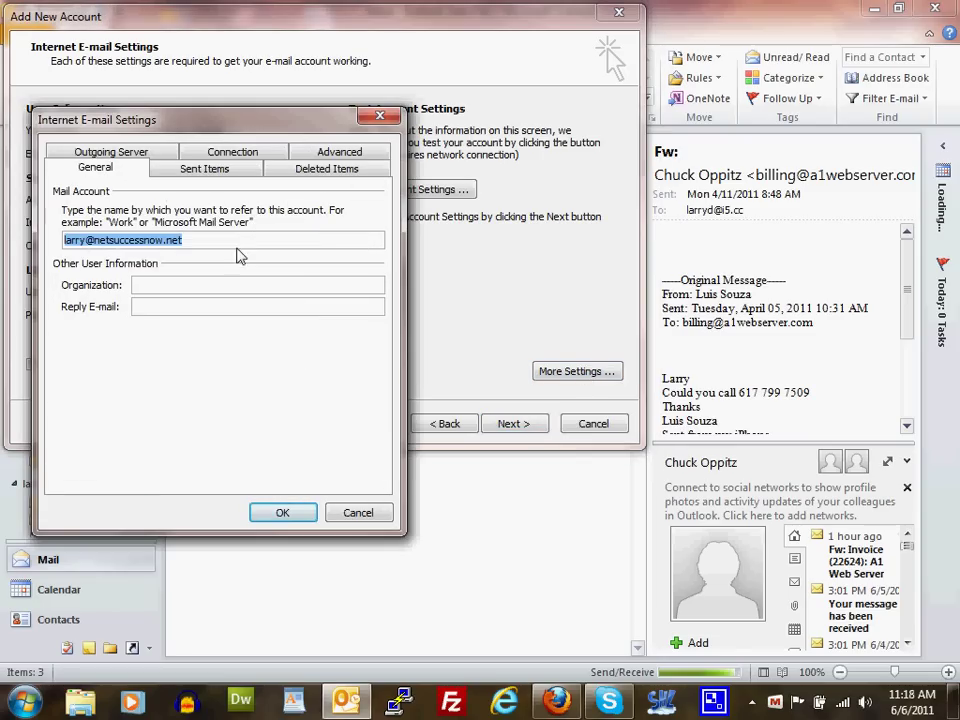
pyautogui.click(147, 155)
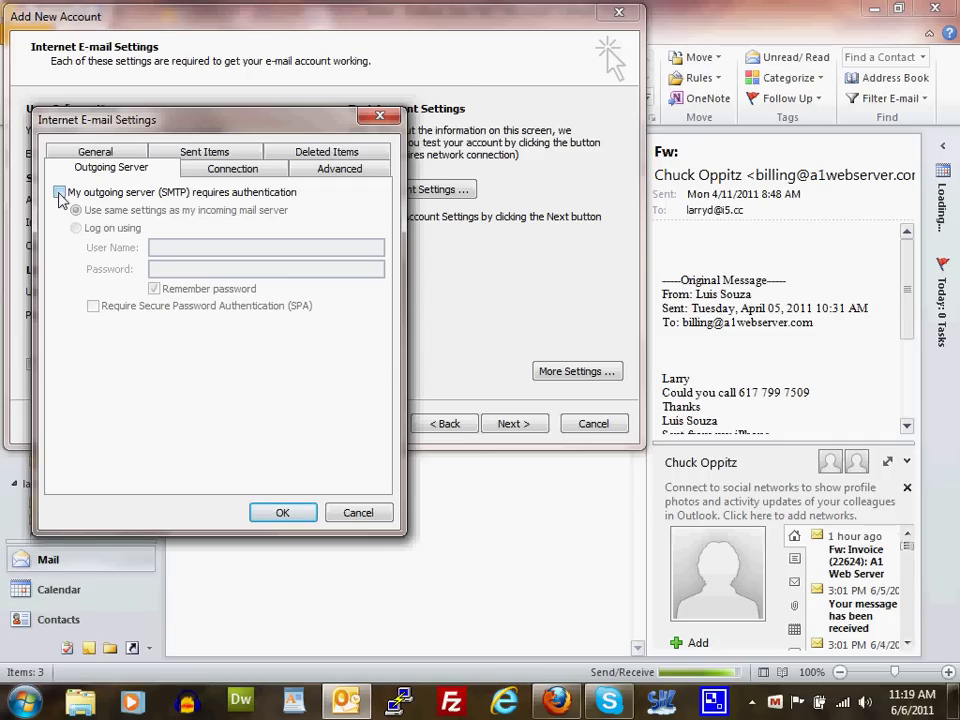
pyautogui.click(59, 193)
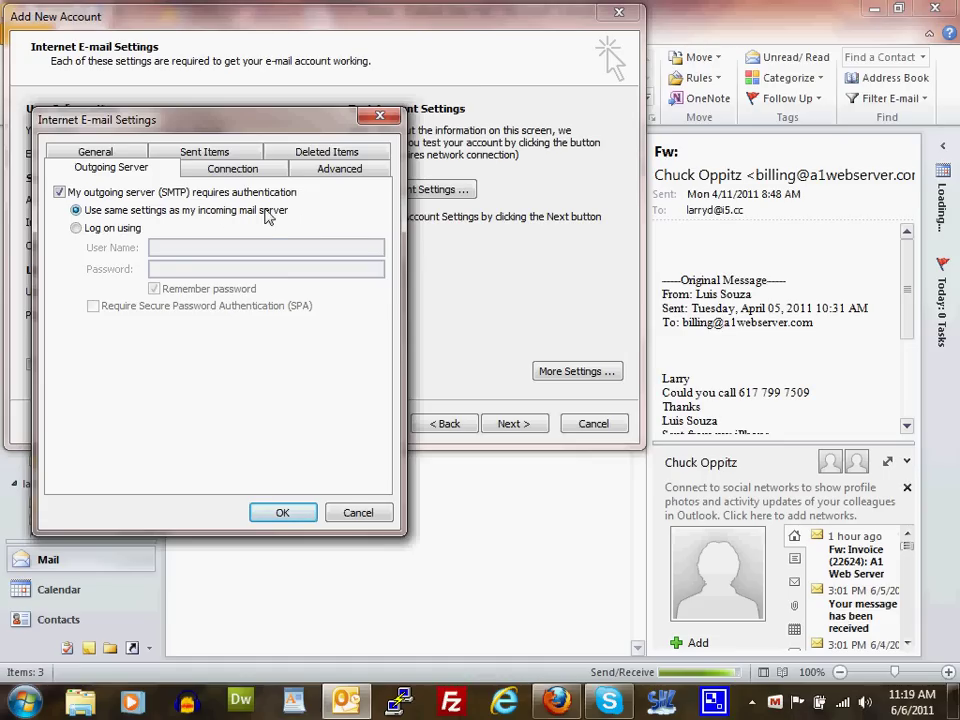
# Change the outgoing SMTP port from 25 to 26 on the Advanced tab and confirm
pyautogui.click(345, 172)
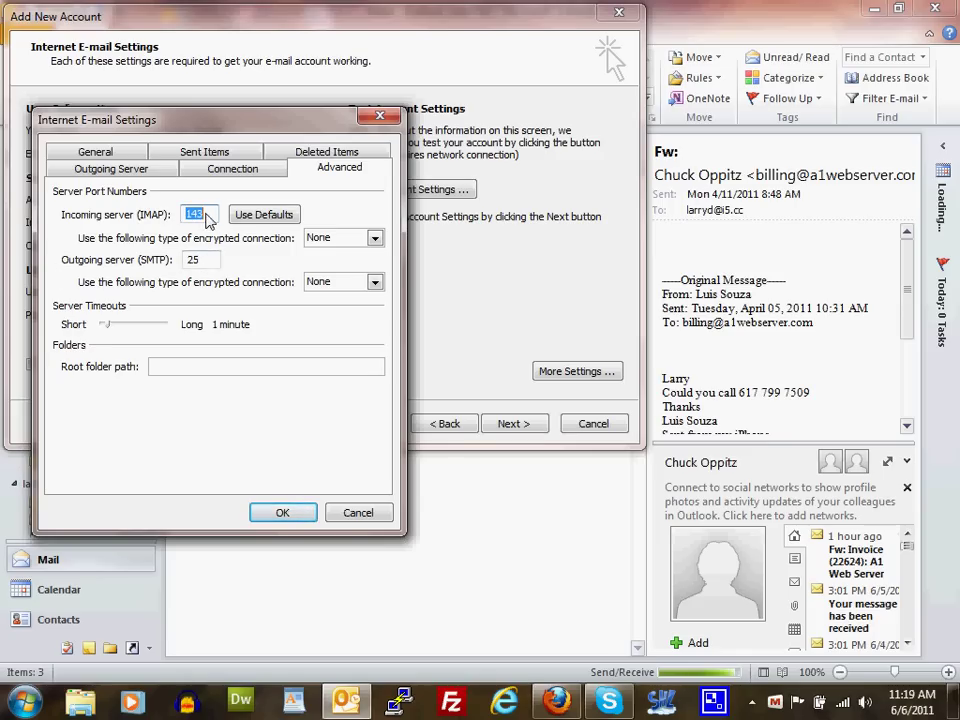
pyautogui.moveTo(208, 220); pyautogui.dragTo(183, 221)
pyautogui.moveTo(210, 261); pyautogui.dragTo(170, 262)
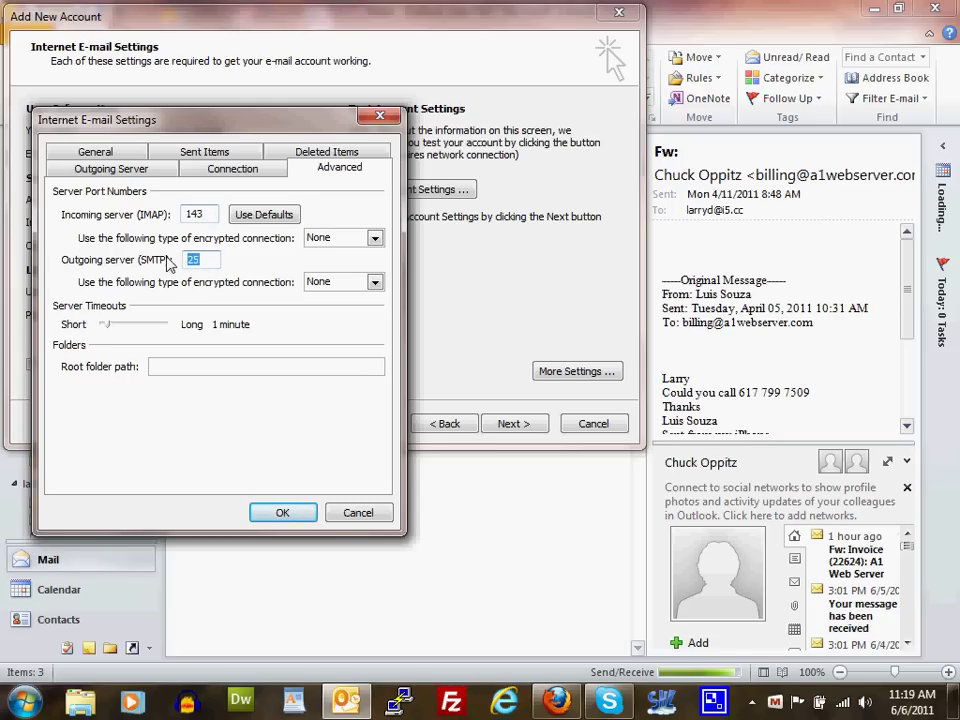
pyautogui.write('26')
pyautogui.click(284, 513)
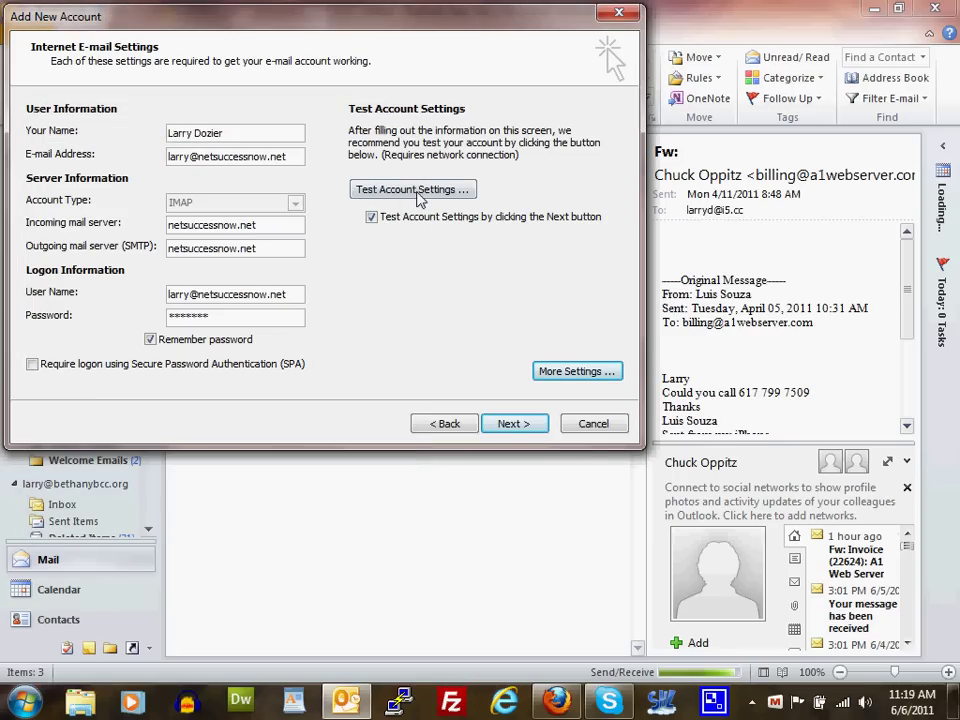
# Test the account settings successfully and continue past the second test to the Congratulations page
pyautogui.click(414, 190)
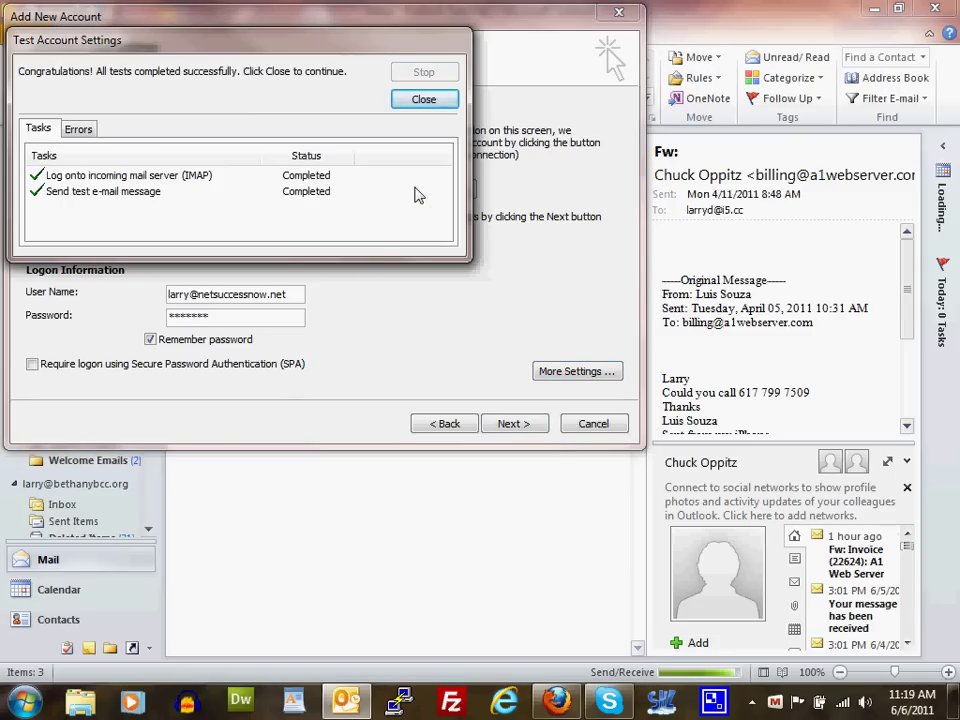
pyautogui.click(444, 104)
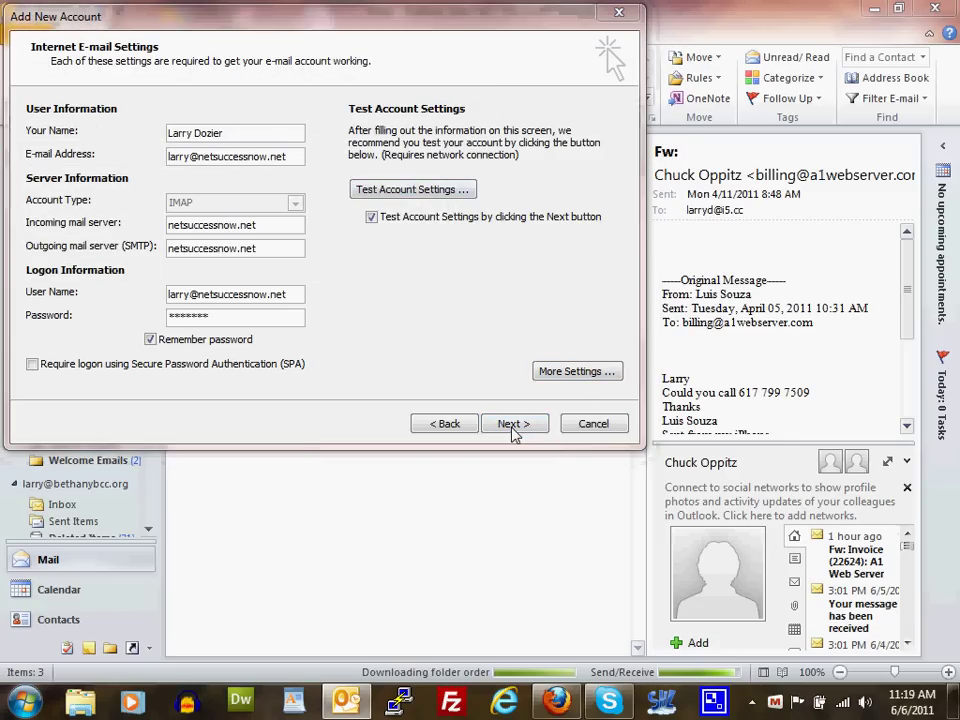
pyautogui.click(512, 424)
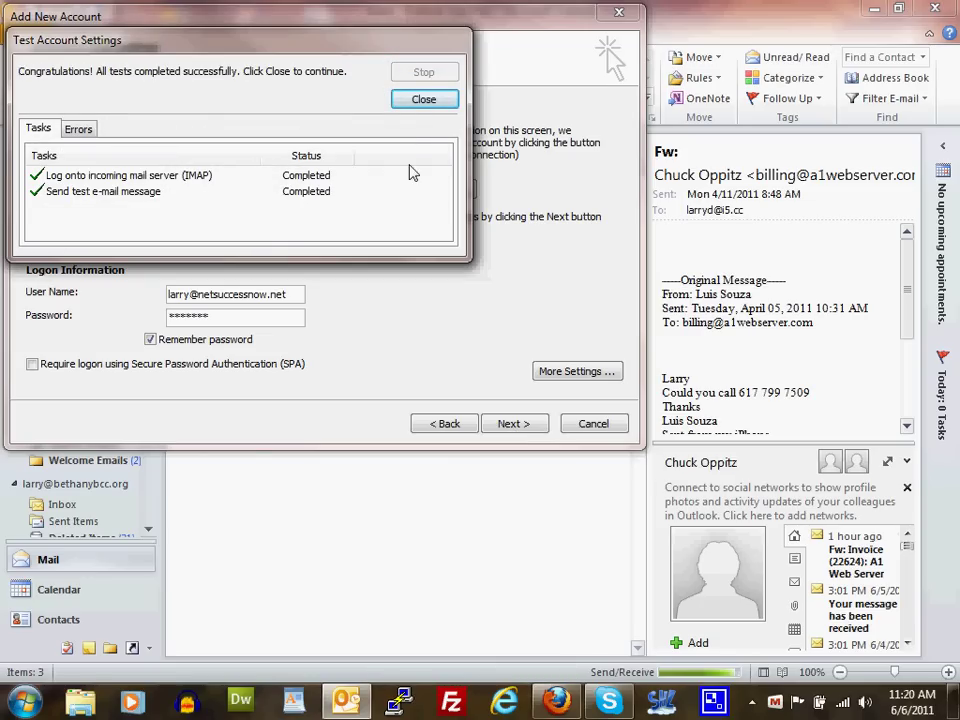
pyautogui.click(428, 102)
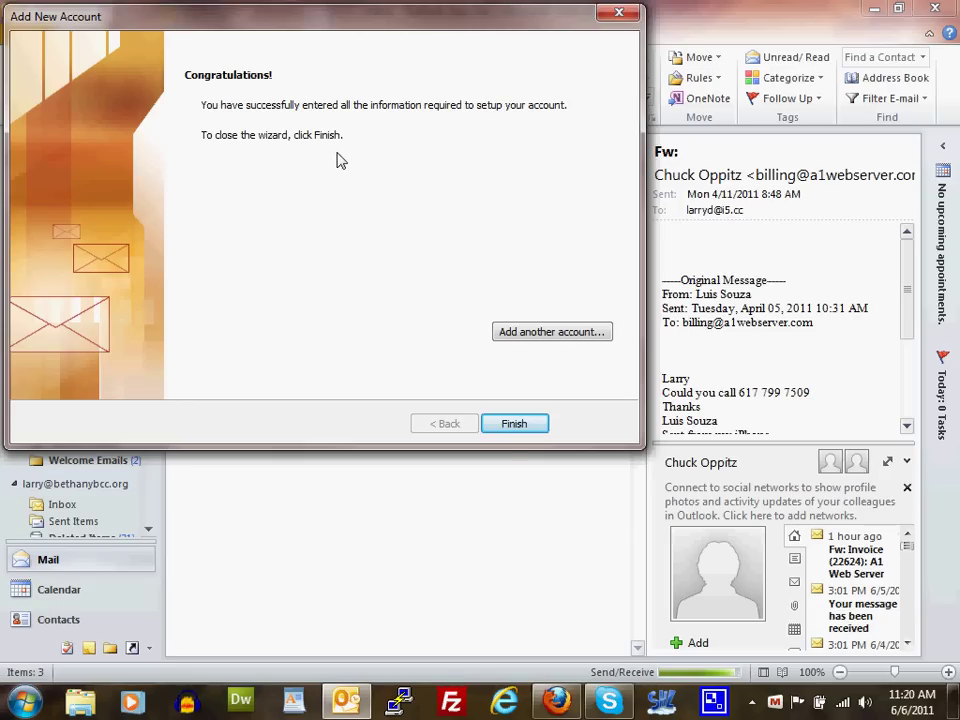
# Finish the wizard, leaving the new IMAP account's empty Inbox displayed
pyautogui.click(527, 424)
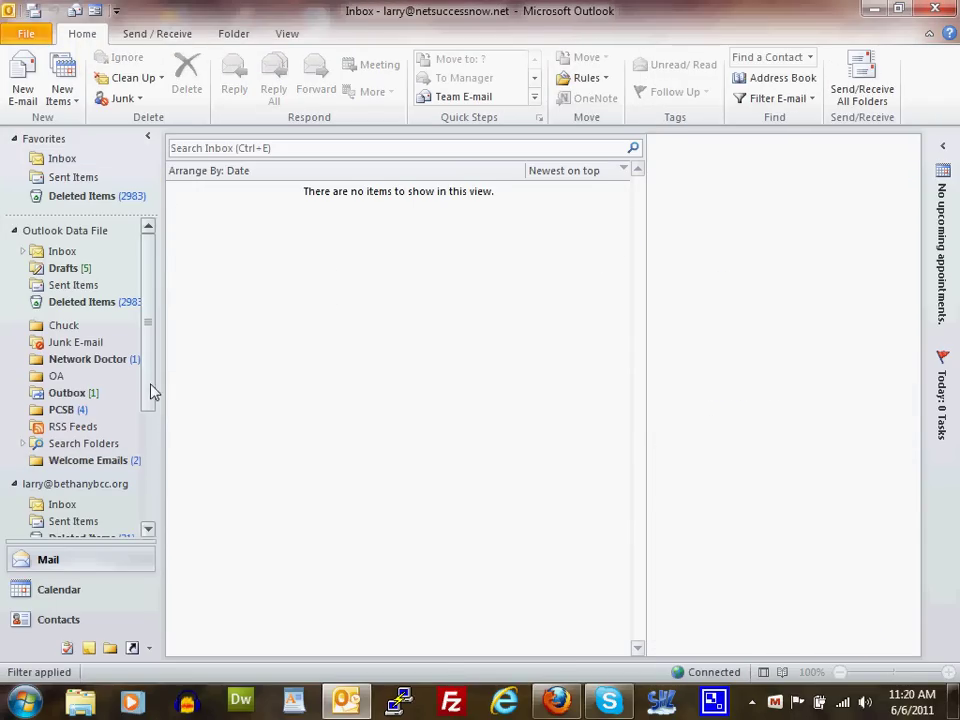
# Open the new account's Inbox and read the first Microsoft Outlook Test Message
pyautogui.moveTo(146, 413); pyautogui.dragTo(140, 519)
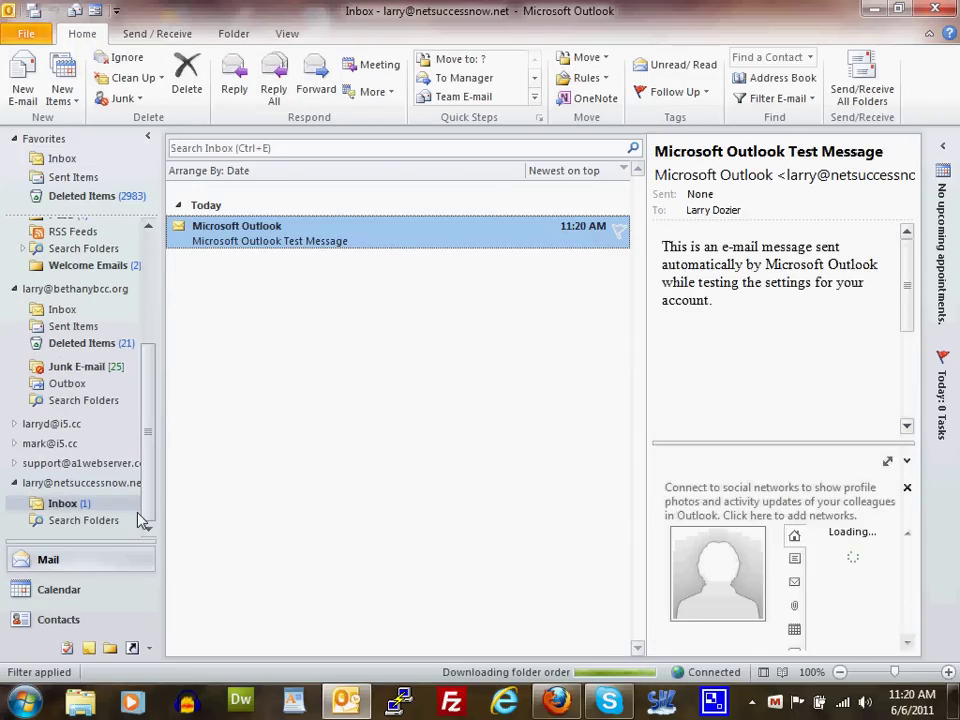
pyautogui.click(55, 510)
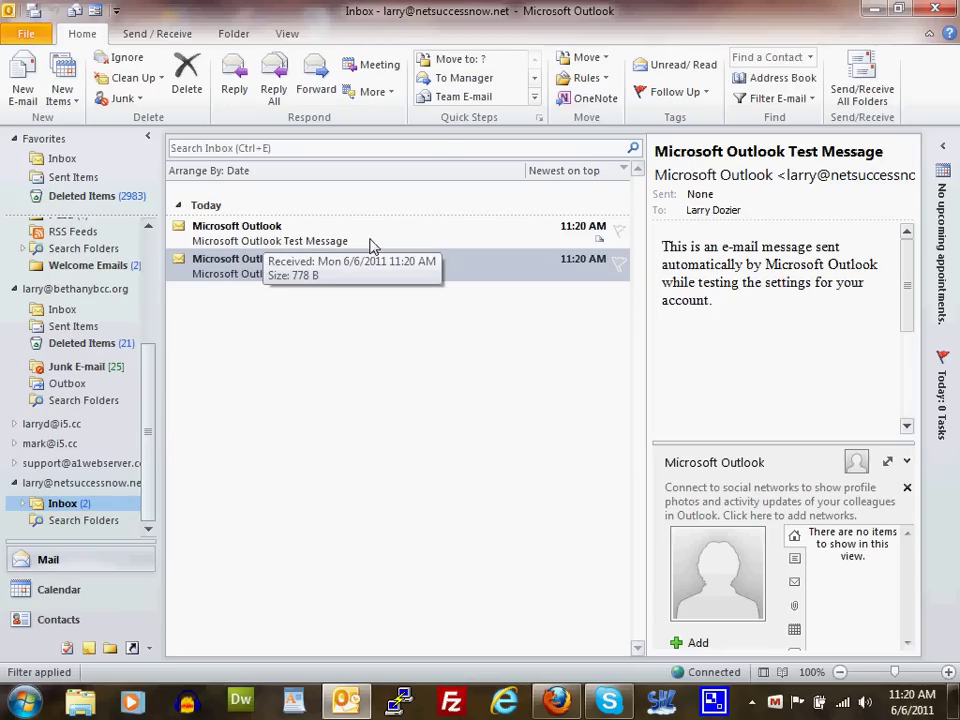
pyautogui.click(370, 245)
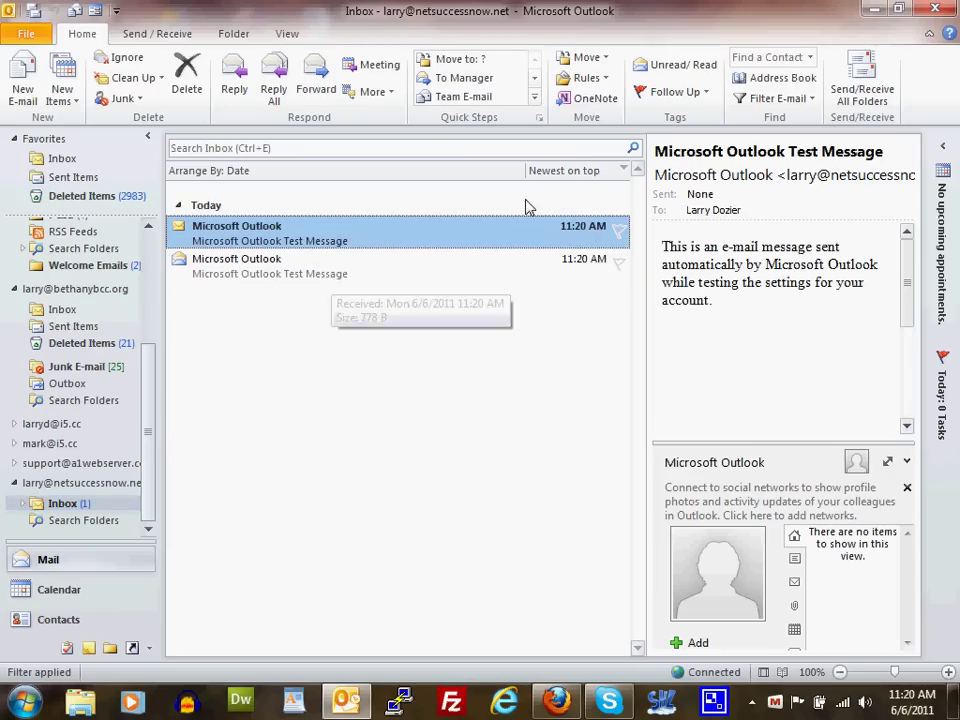